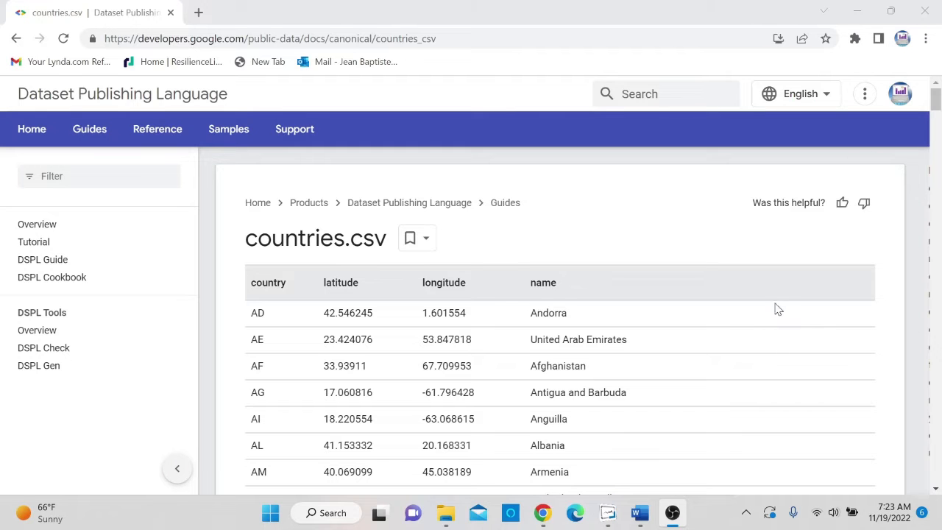
# - Look through the countries.csv web table of country codes, latitudes, longitudes and names
pyautogui.scroll(-1, 775, 306)
pyautogui.scroll(-10, 775, 305)
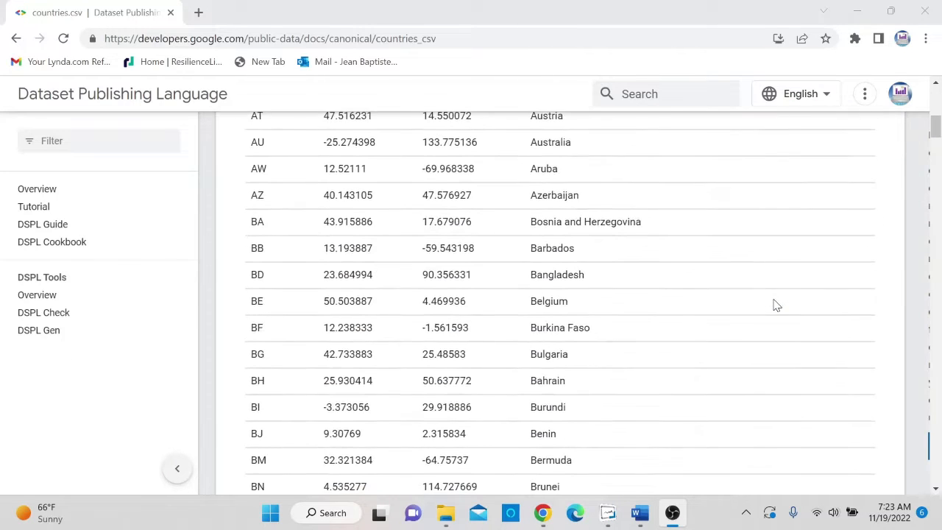
pyautogui.scroll(-5, 775, 305)
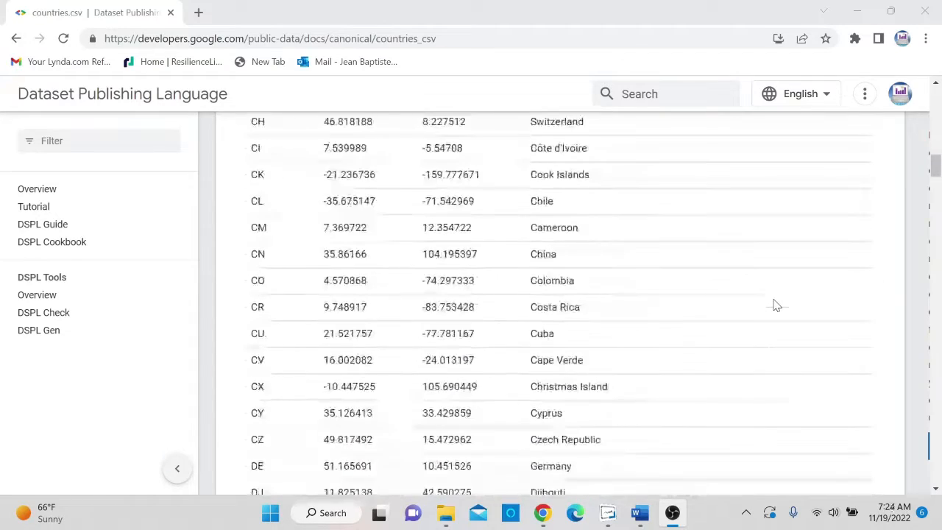
pyautogui.scroll(4, 775, 306)
pyautogui.scroll(12, 774, 305)
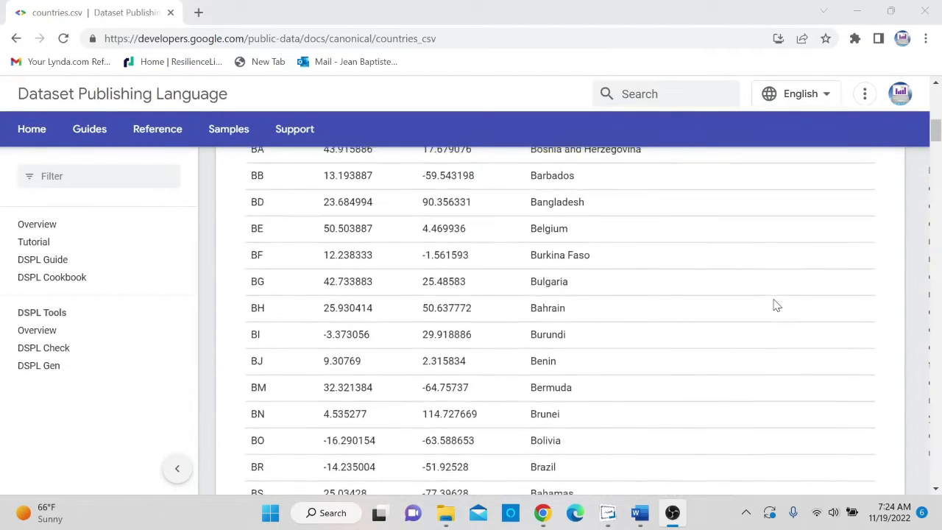
pyautogui.scroll(2, 775, 305)
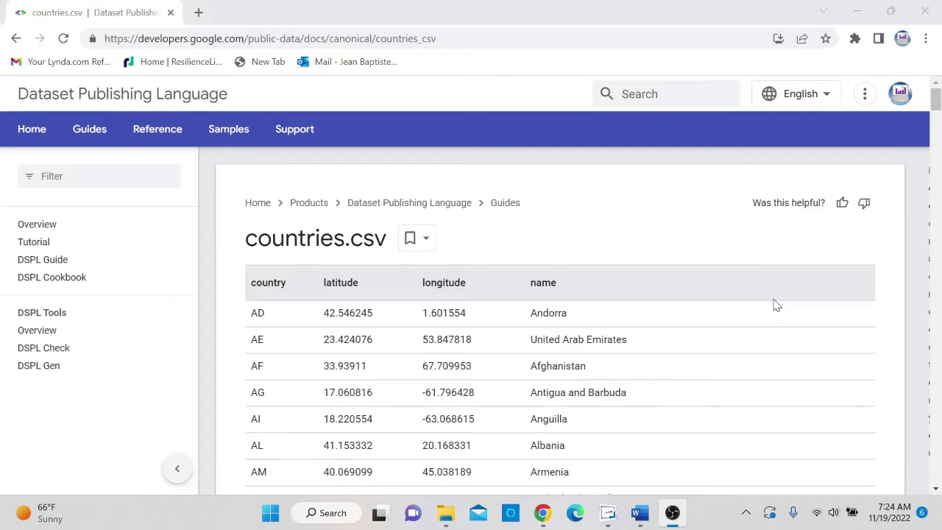
pyautogui.click(426, 243)
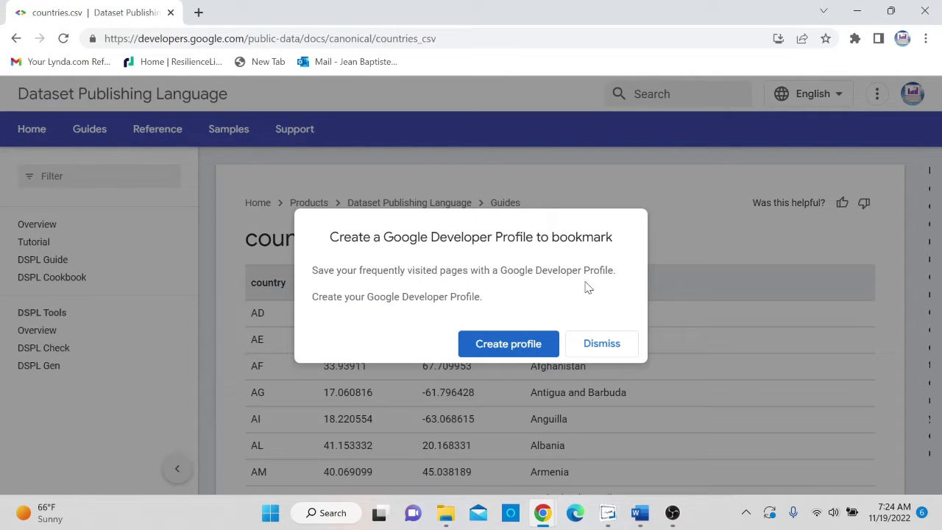
pyautogui.click(602, 345)
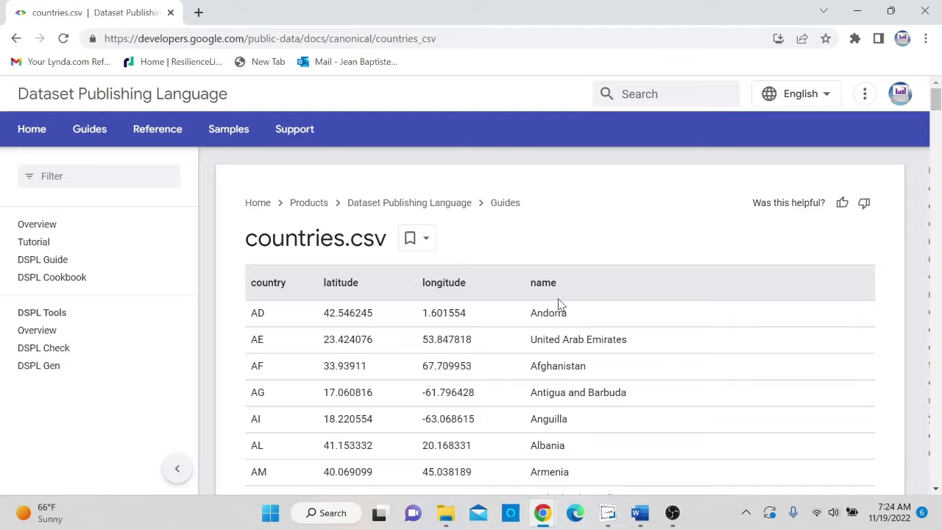
# - Copy the full web address of the countries.csv page
pyautogui.click(441, 40)
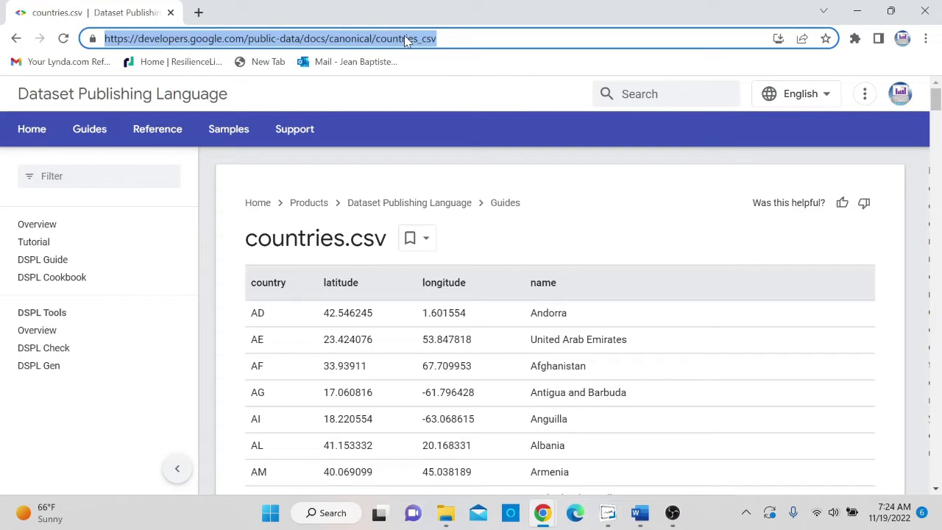
pyautogui.rightClick(404, 40)
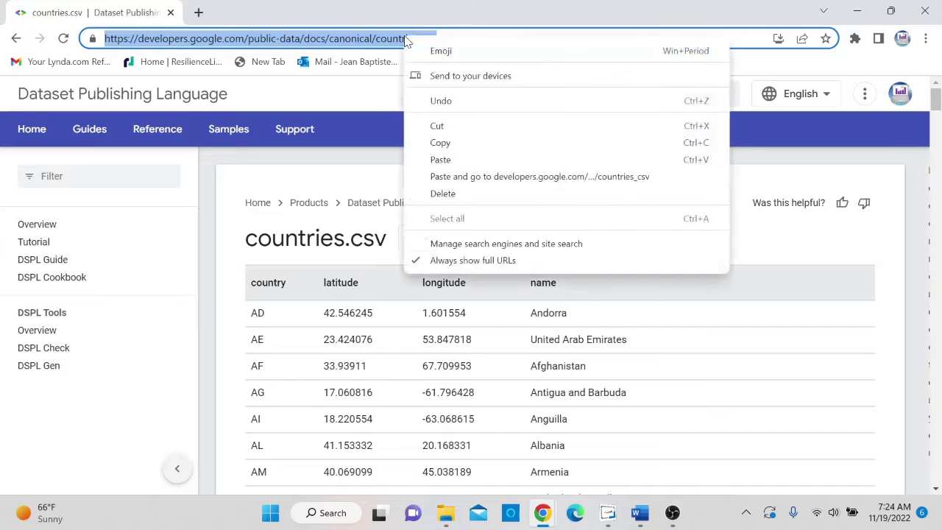
pyautogui.click(439, 143)
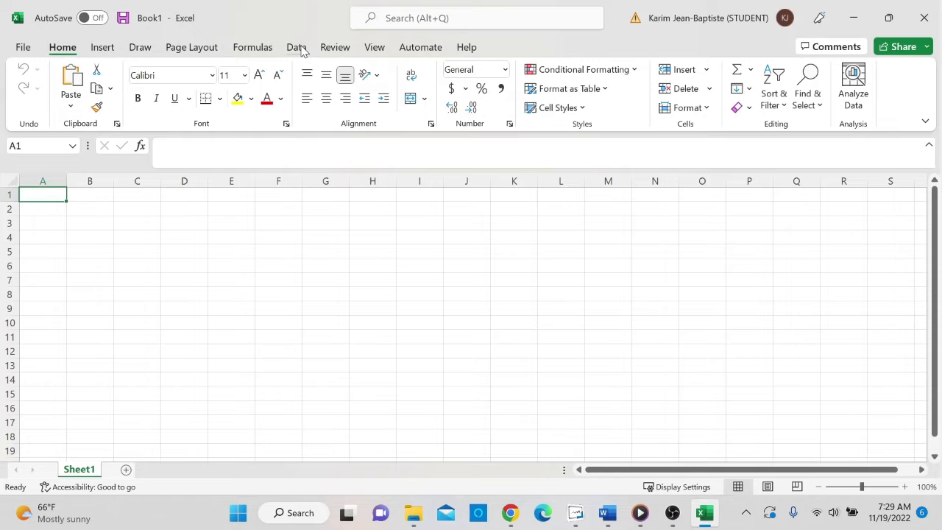
pyautogui.click(297, 47)
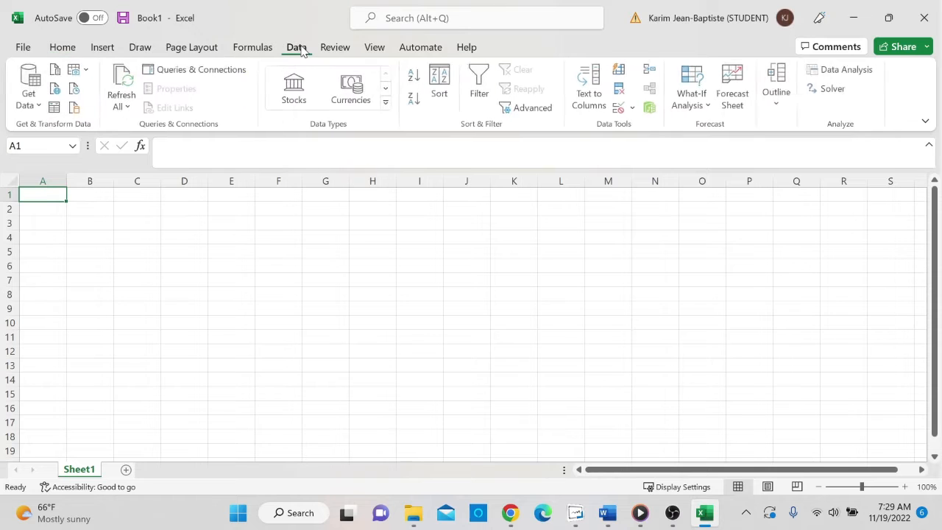
pyautogui.click(42, 108)
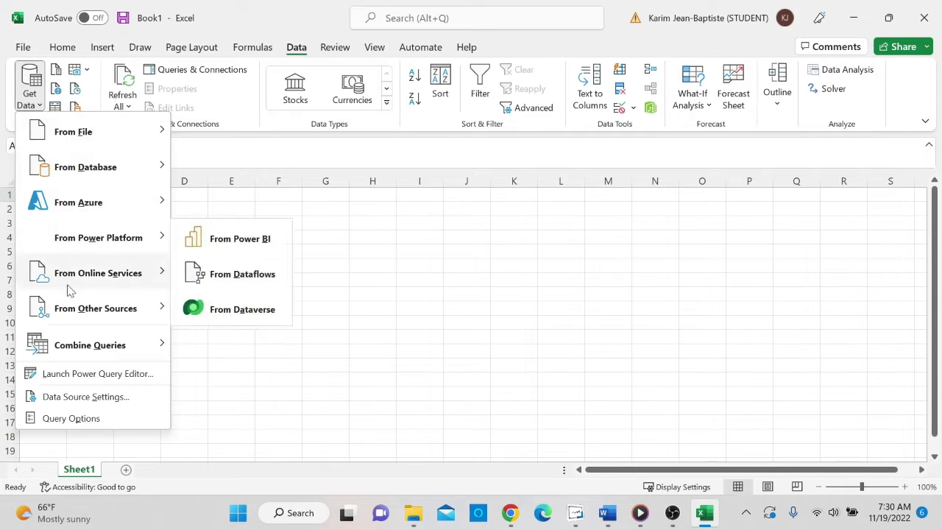
pyautogui.moveTo(74, 315)
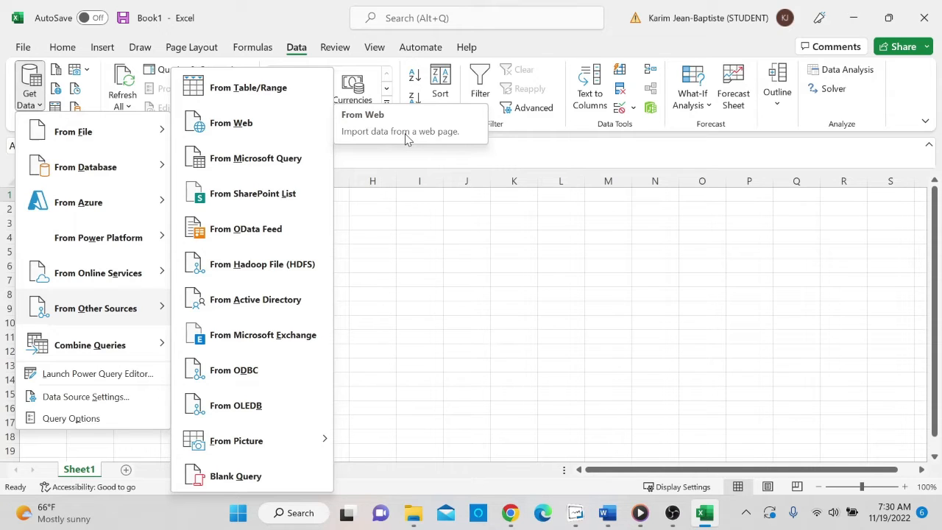
pyautogui.click(234, 130)
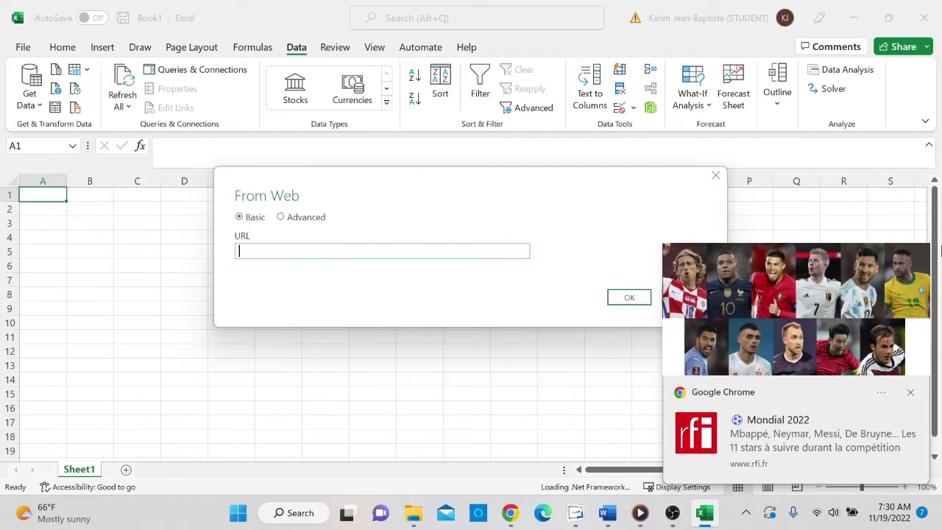
pyautogui.click(909, 396)
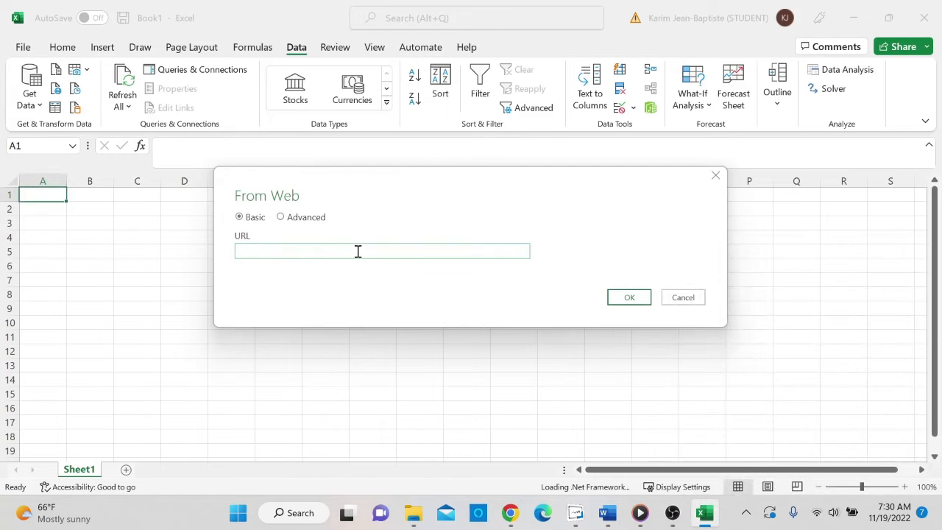
pyautogui.hotkey('ctrl', 'v')
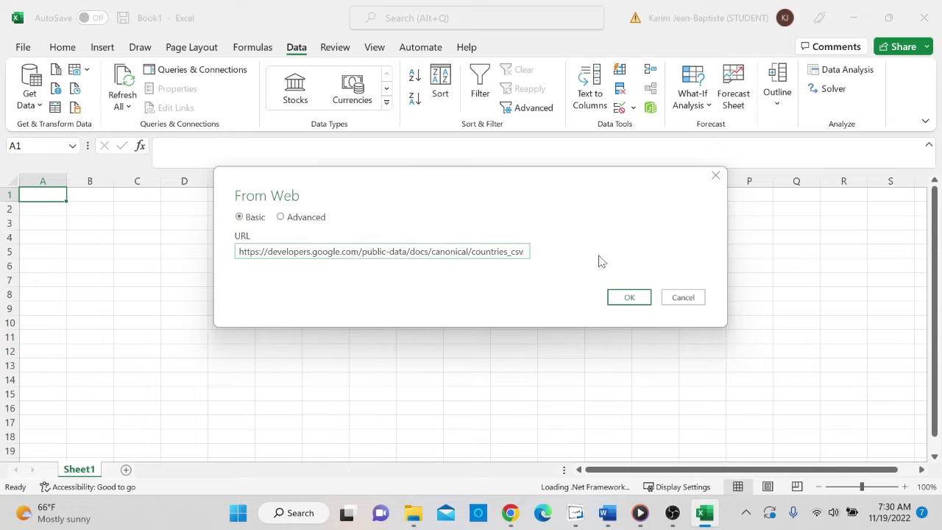
pyautogui.click(629, 300)
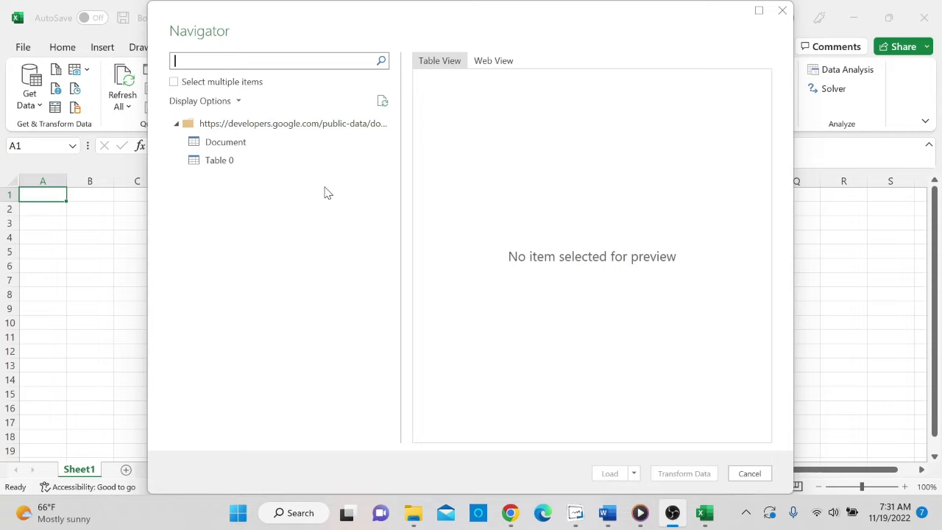
# - Preview the Document and Table 0 items, and open Table 0 in Power Query Editor for transformation
pyautogui.click(214, 149)
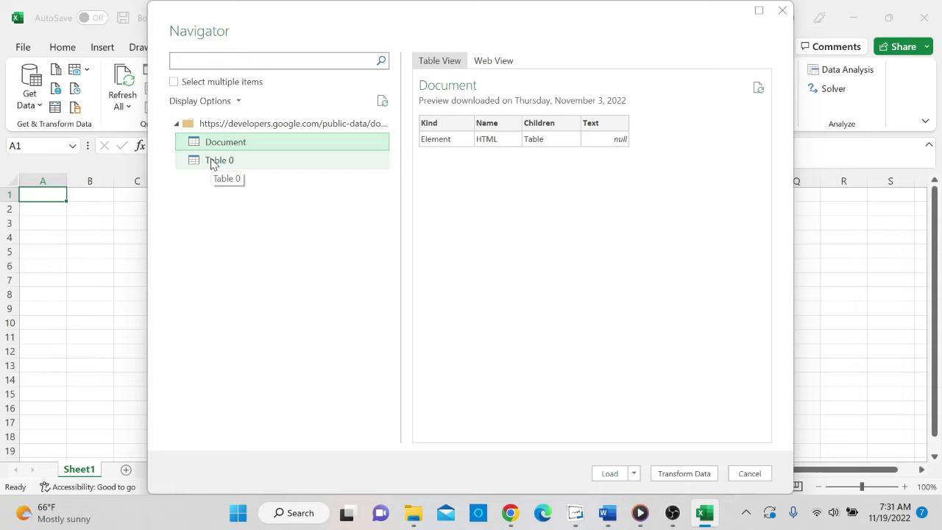
pyautogui.click(211, 162)
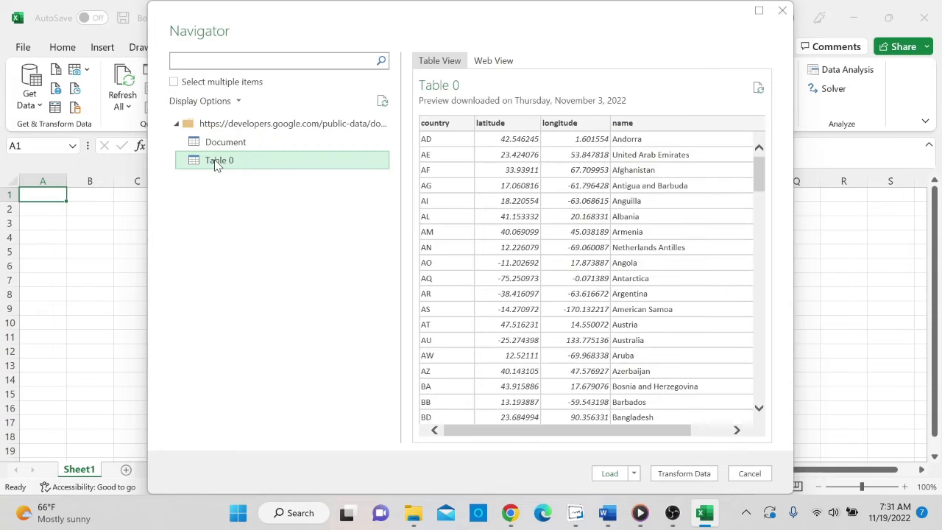
pyautogui.click(689, 479)
pyautogui.click(683, 475)
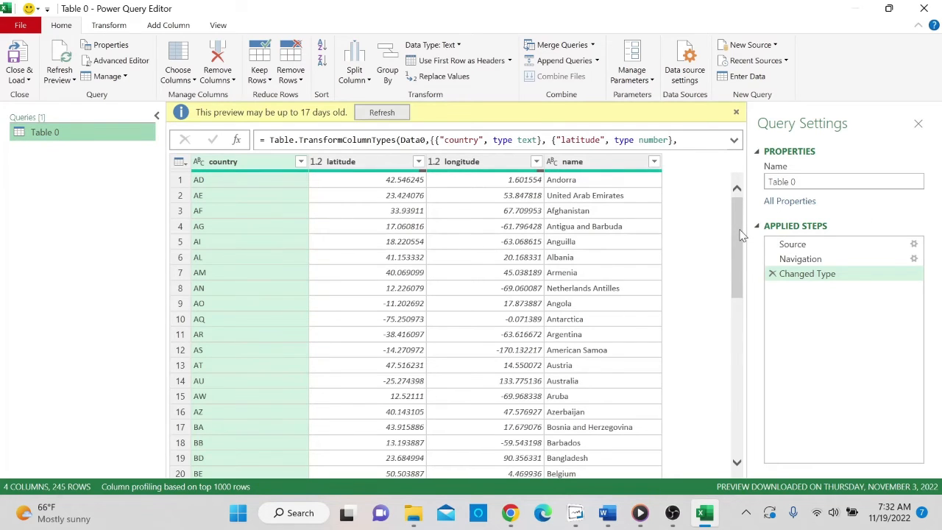
# - Check the Table 0 query preview, and close the editor while loading the data into the workbook
pyautogui.moveTo(739, 230)
pyautogui.mouseDown()
pyautogui.moveTo(739, 386)
pyautogui.moveTo(737, 213)
pyautogui.mouseUp()
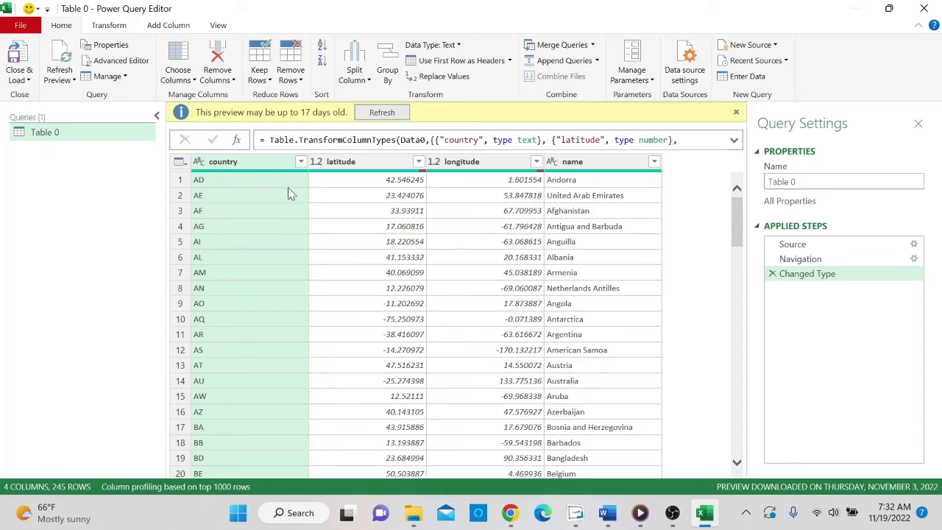
pyautogui.click(30, 81)
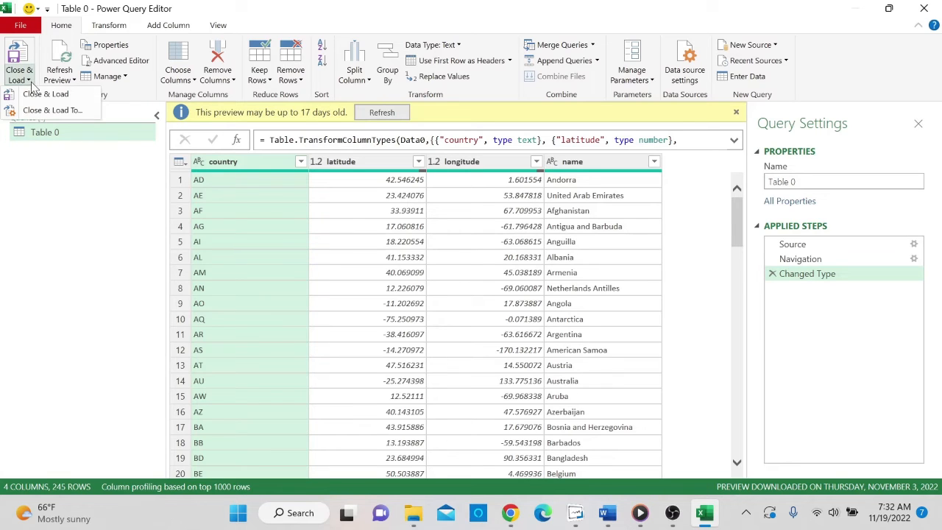
pyautogui.click(40, 96)
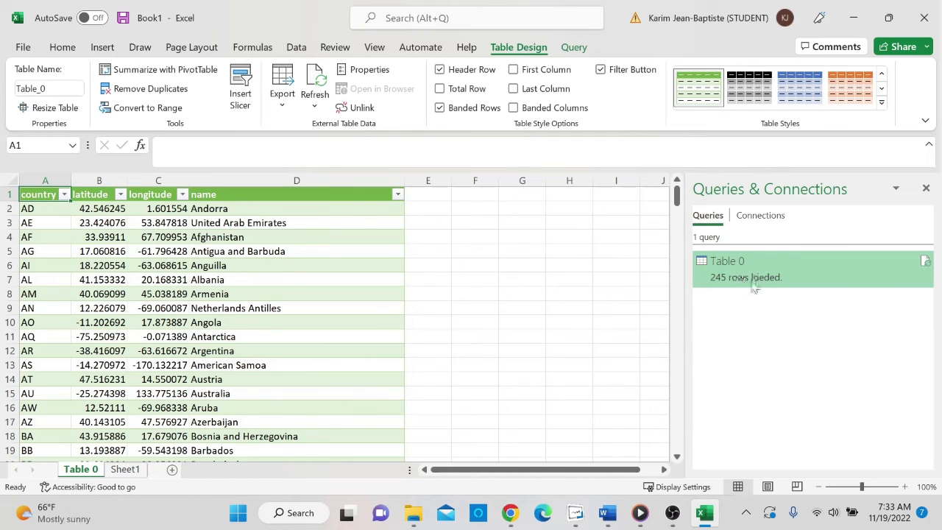
# - Compare the loaded countries table with the countries.csv page in Chrome, and look through its rows in Excel
pyautogui.moveTo(752, 278)
pyautogui.moveTo(513, 519)
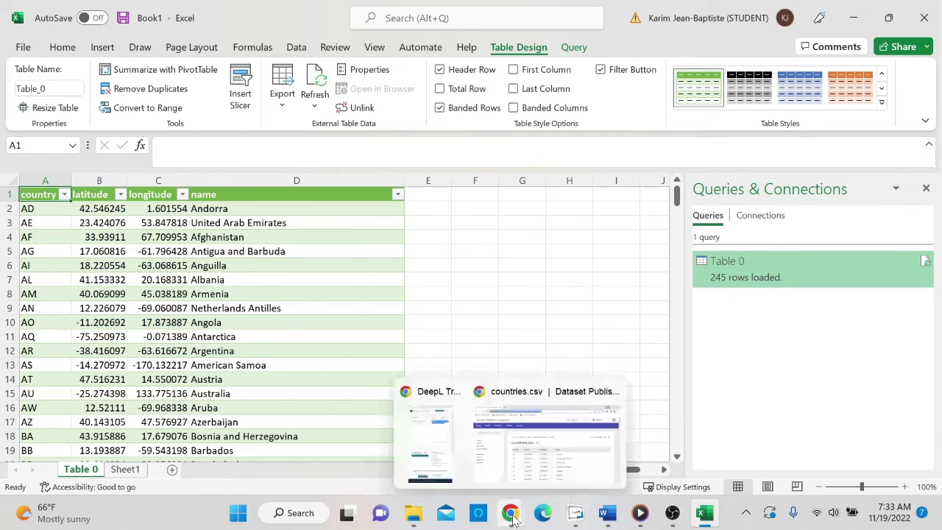
pyautogui.click(547, 448)
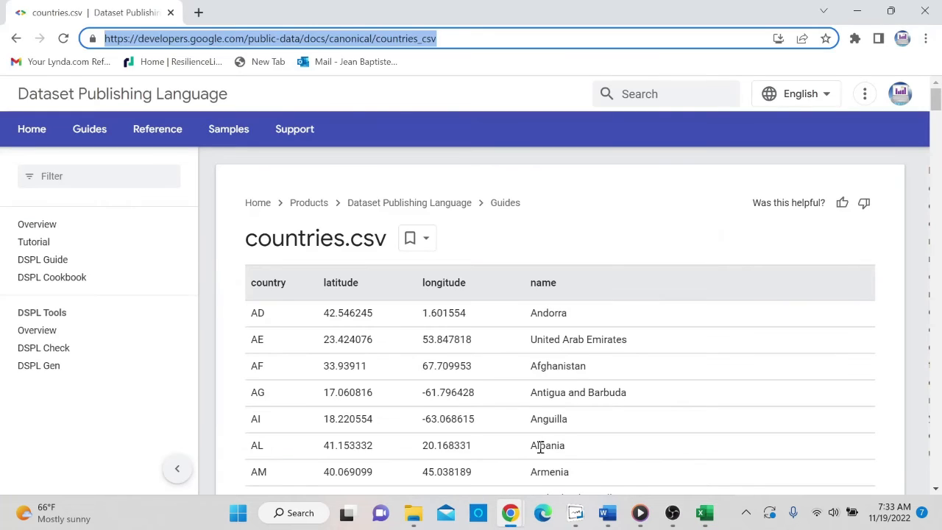
pyautogui.moveTo(714, 516)
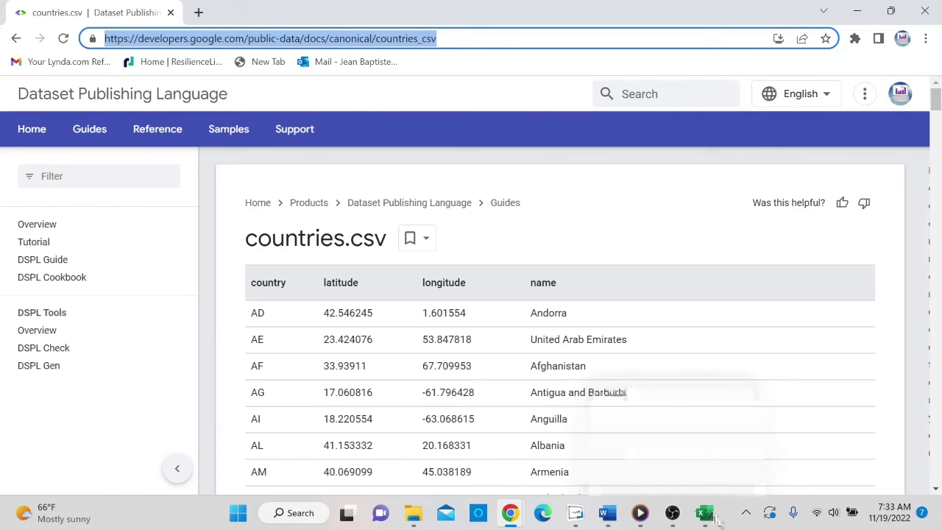
pyautogui.click(651, 440)
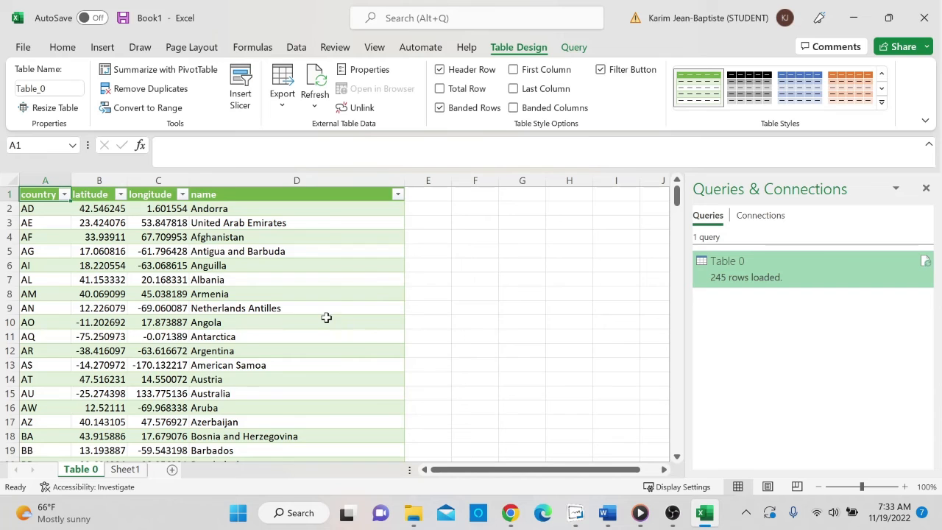
pyautogui.scroll(-11, 326, 317)
pyautogui.scroll(-6, 326, 318)
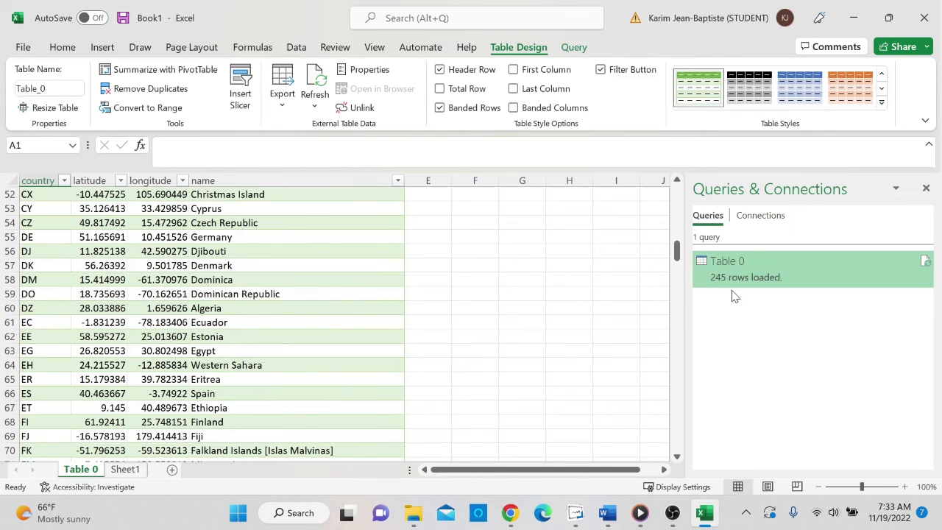
pyautogui.scroll(-6, 381, 352)
pyautogui.scroll(12, 381, 352)
pyautogui.scroll(11, 381, 352)
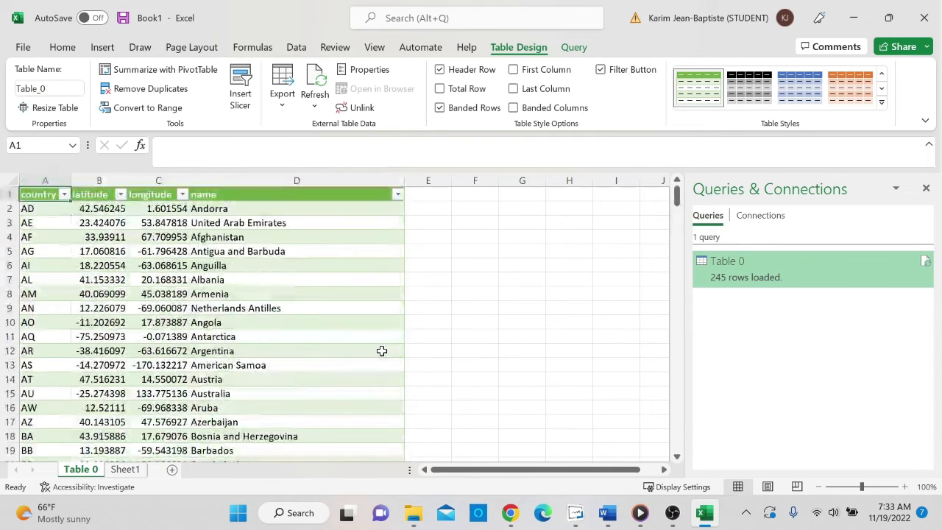